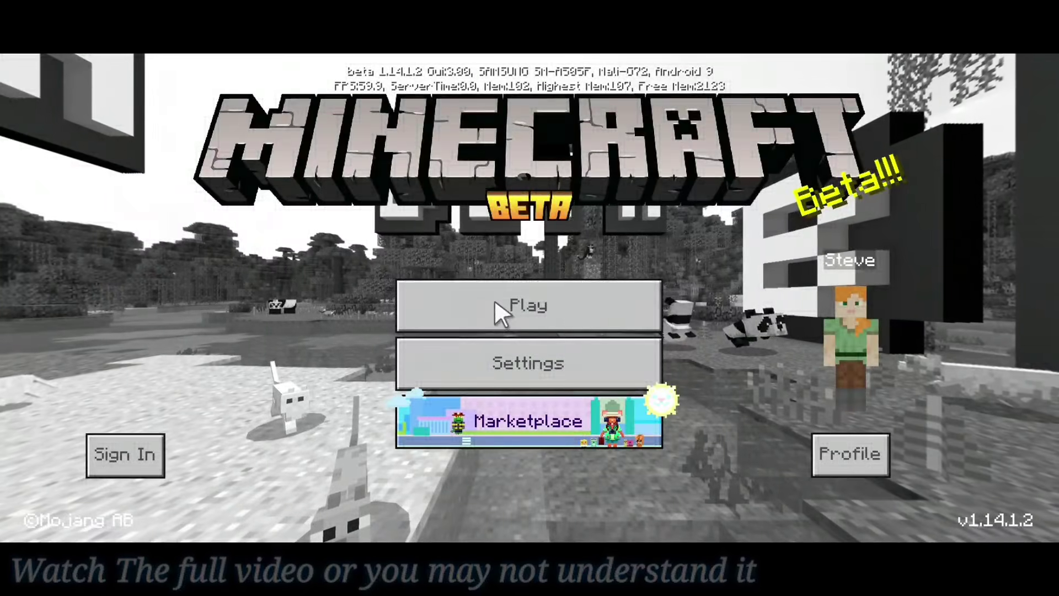
Bring up the Minecraft worlds list with Acp's World and My World
click(496, 302)
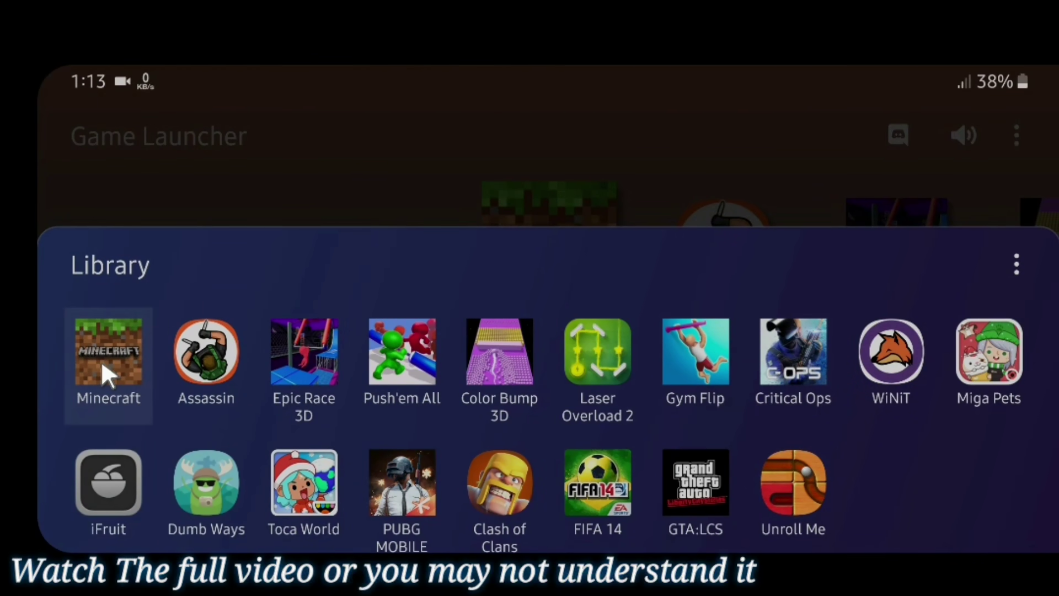
Uninstall Minecraft from the Game Launcher library, confirming with OK
drag(101, 359, 101, 360)
scroll(123, 530, down, 2)
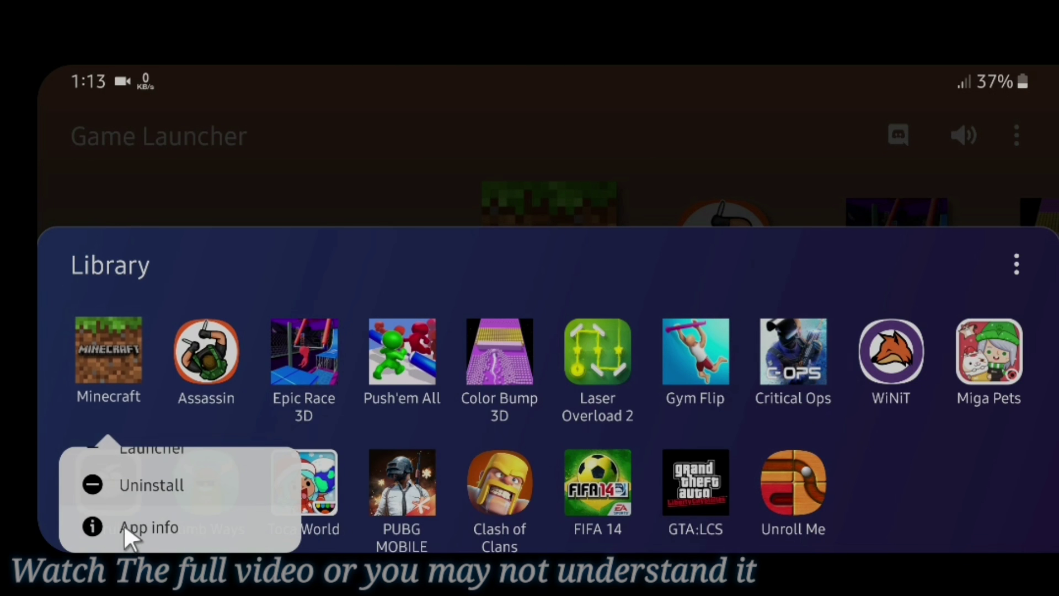
click(147, 484)
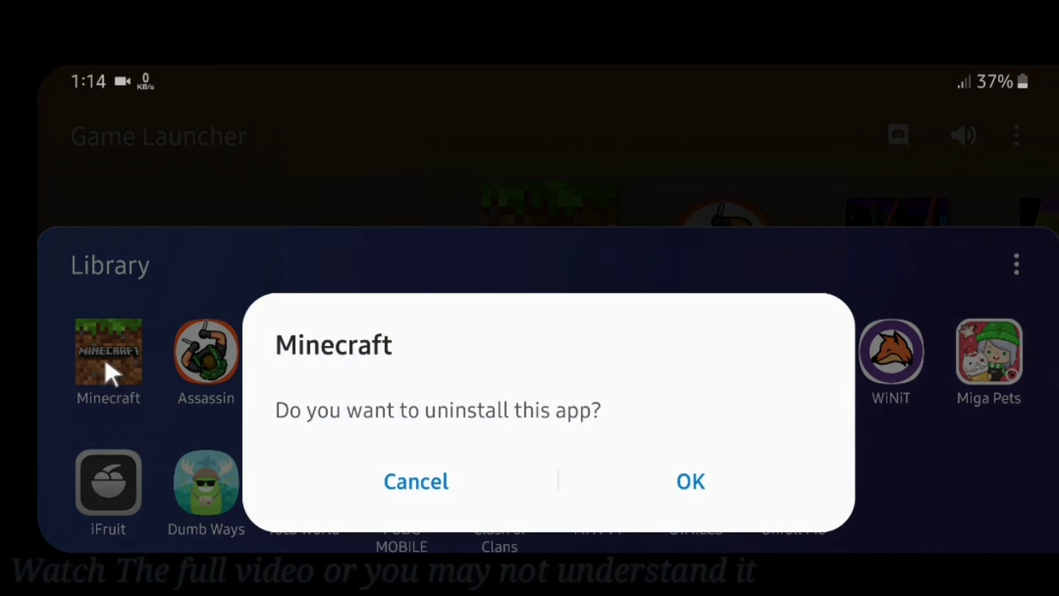
click(695, 479)
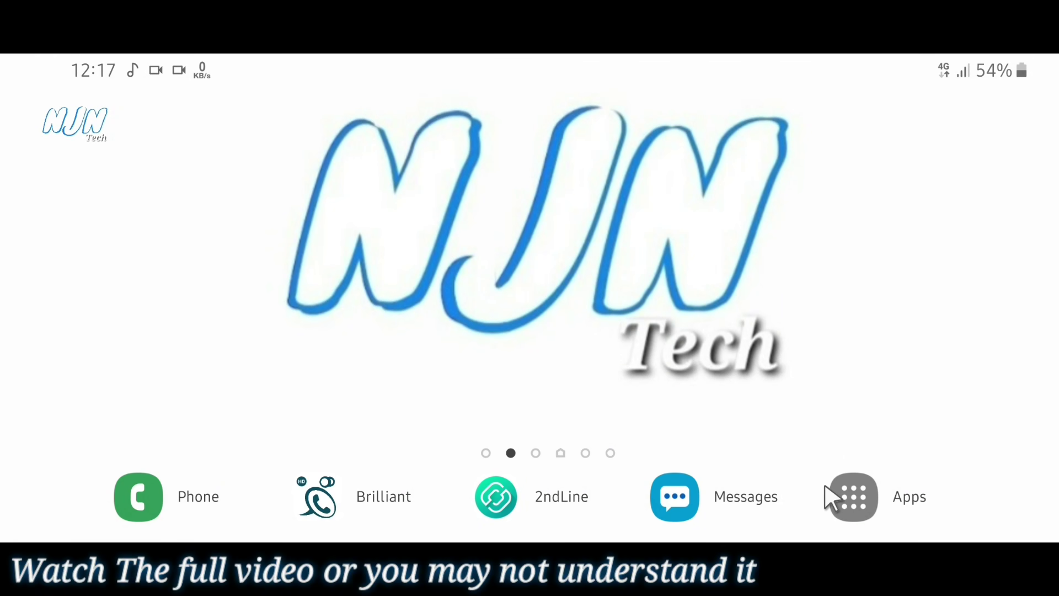
Search the Play Store for 'telegram' and install the Telegram app
click(825, 486)
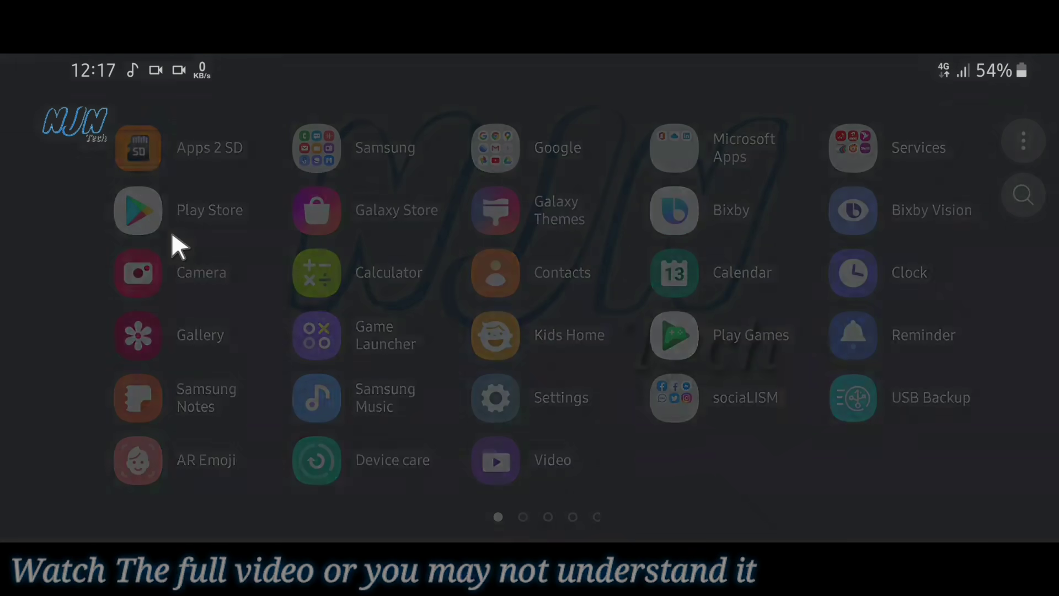
click(172, 236)
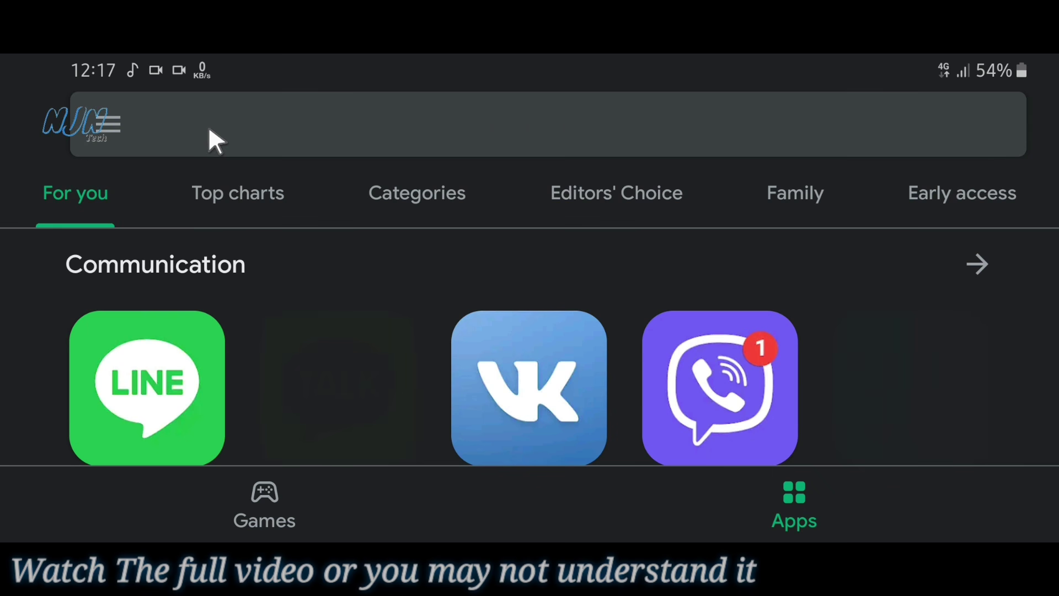
click(209, 130)
text(te)
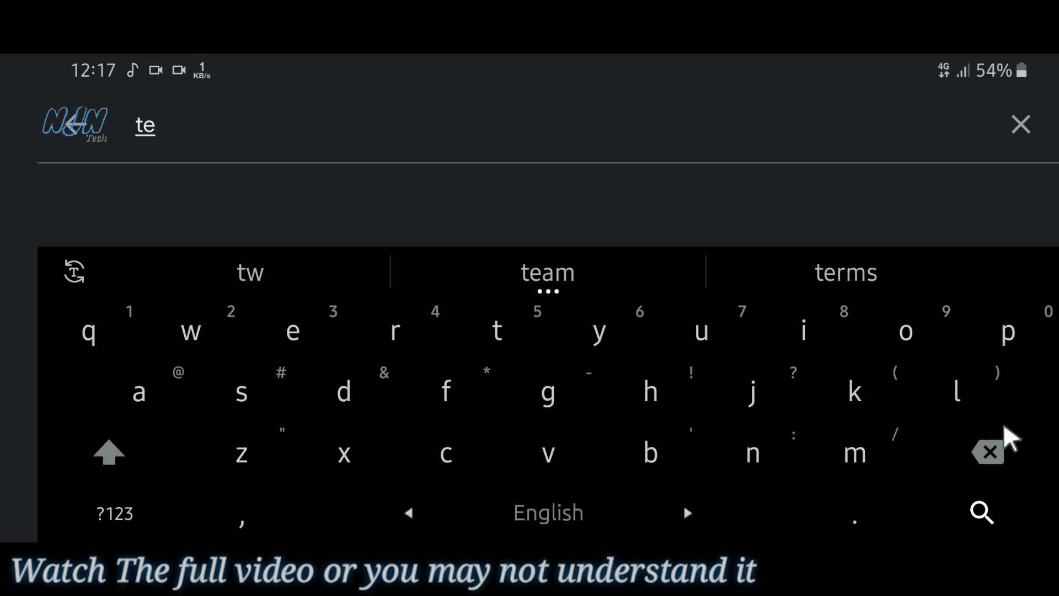
text(legram)
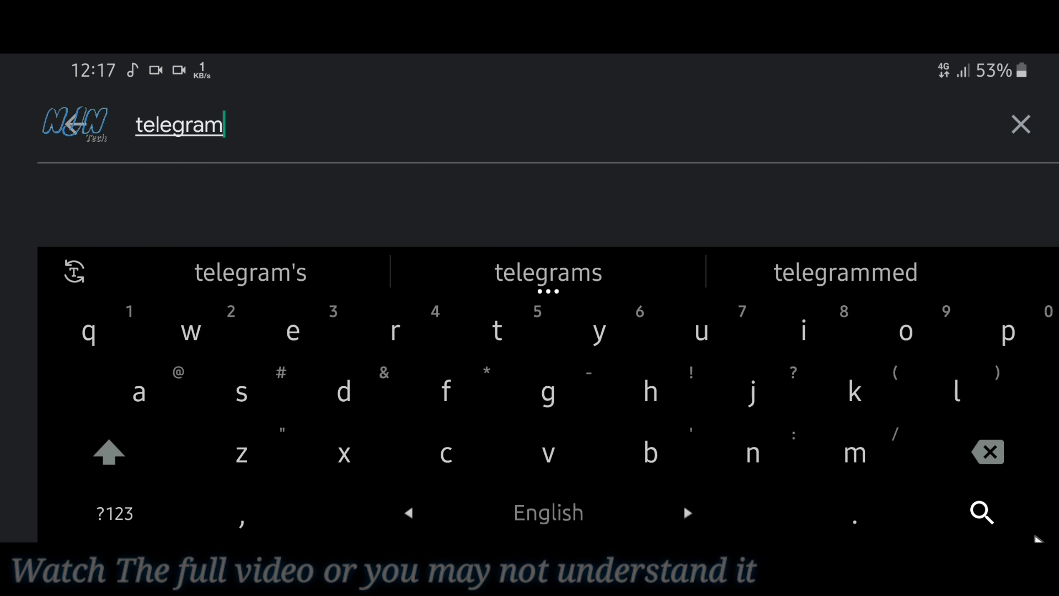
click(1007, 516)
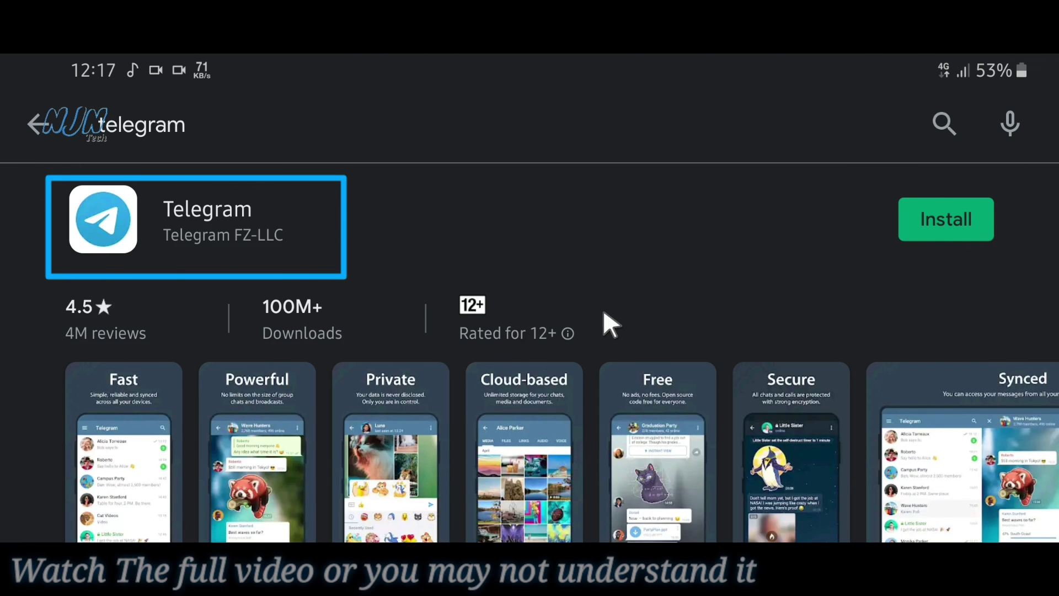
click(953, 232)
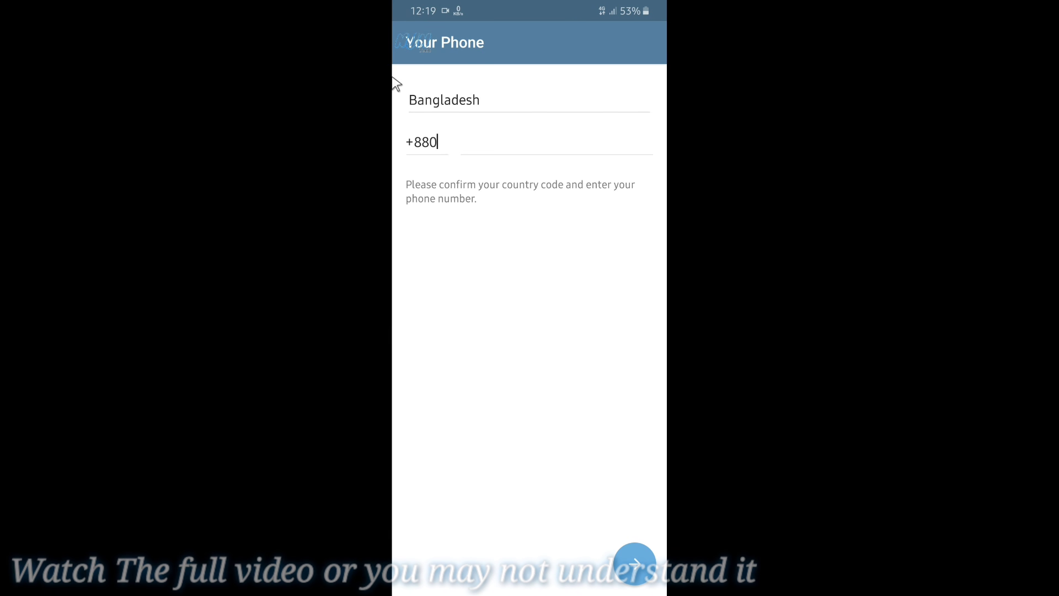
Sign in to Telegram with the phone number and SMS login code, allowing the permission requests
click(498, 129)
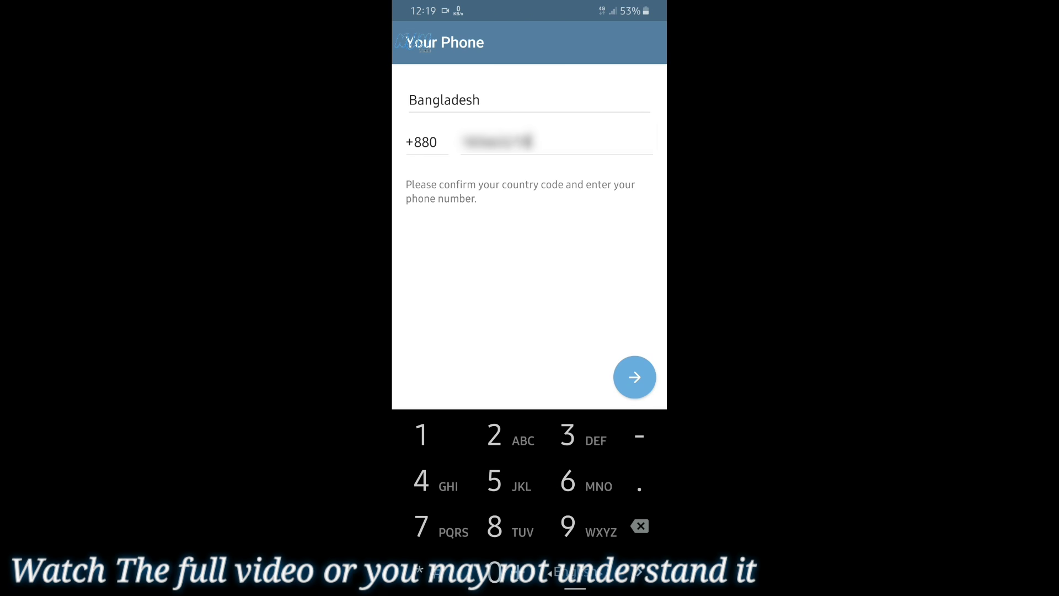
click(634, 377)
click(530, 56)
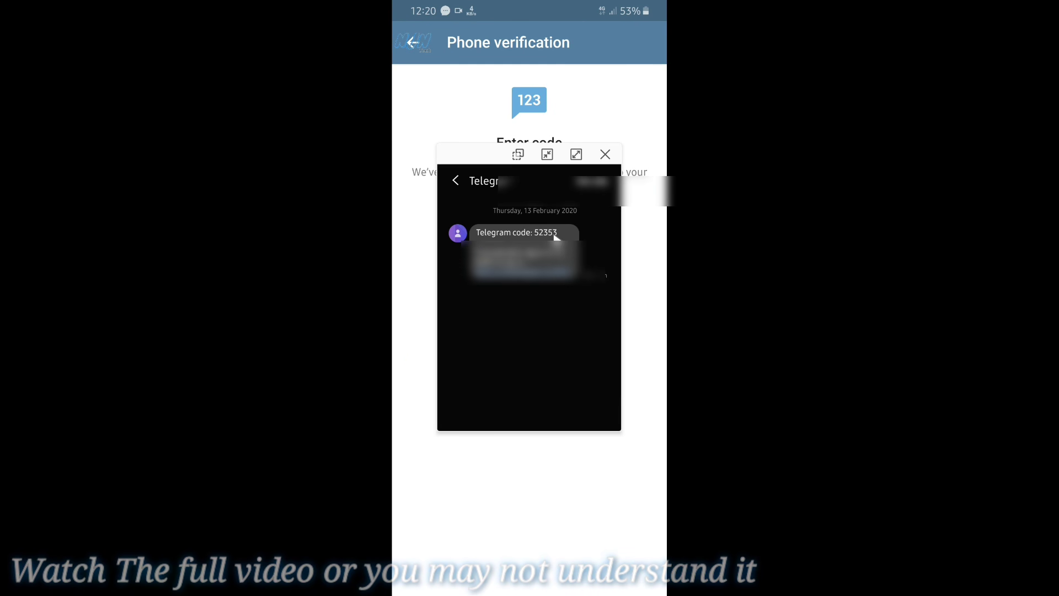
text(53)
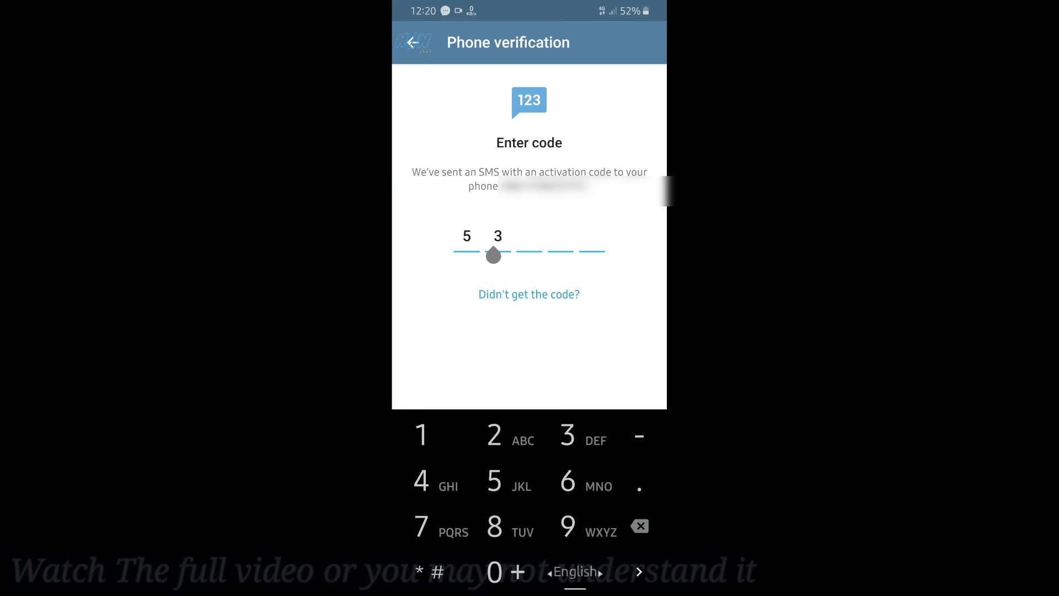
click(607, 417)
click(610, 333)
click(610, 333)
Find the Minecraft Italia 360 channel and download Minecraft-v-1-14-0-2.apk
click(646, 44)
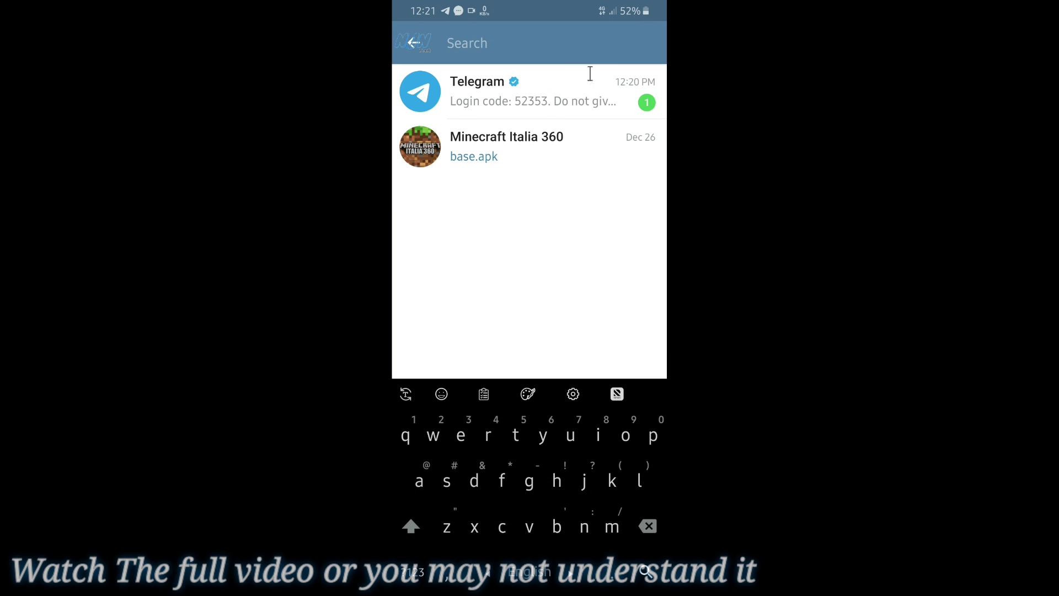
text(Minecraft )
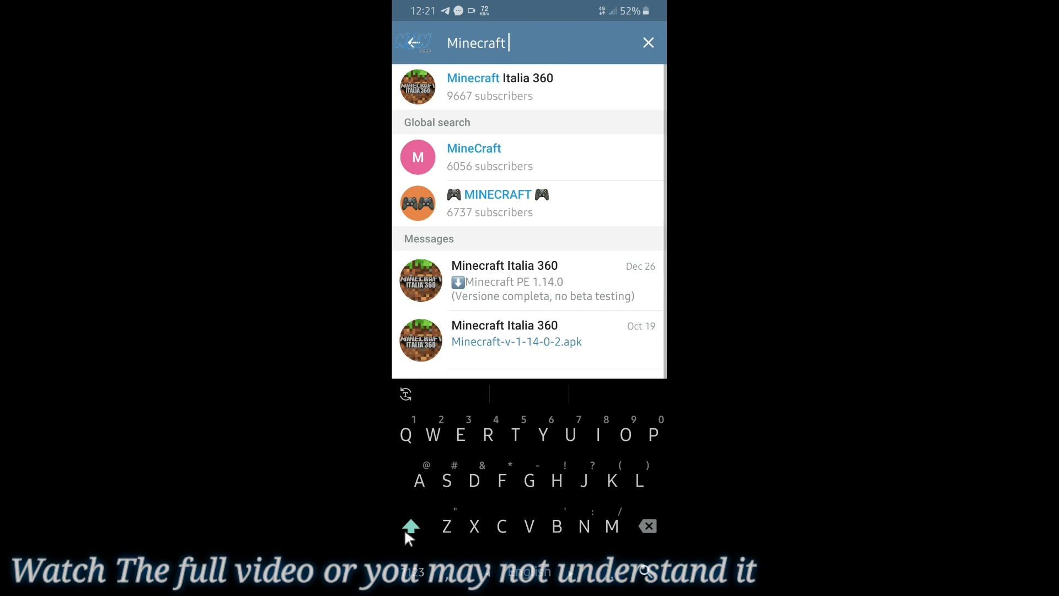
text(Italia)
click(646, 571)
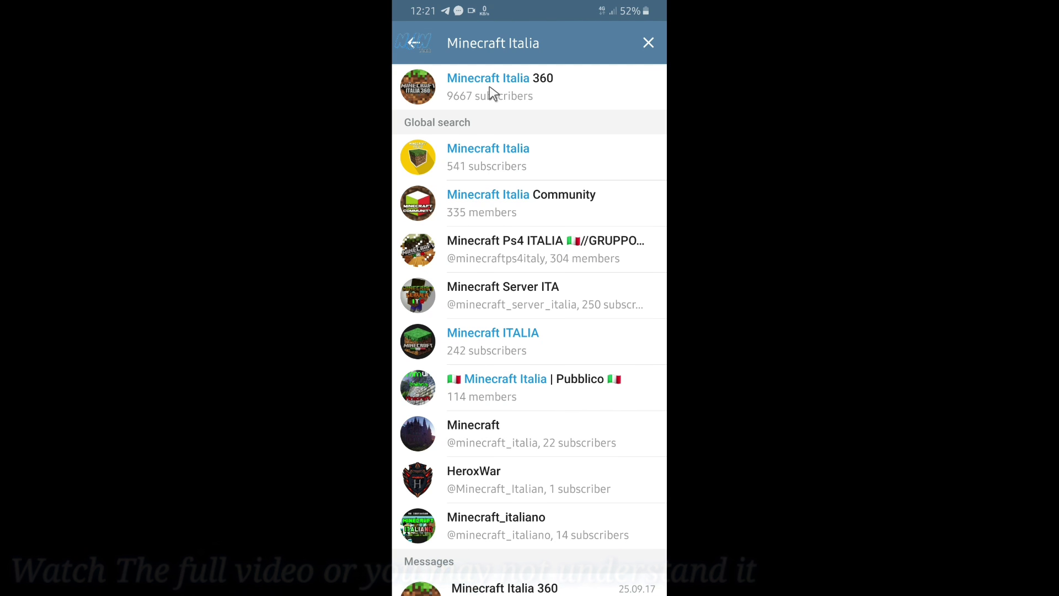
click(508, 88)
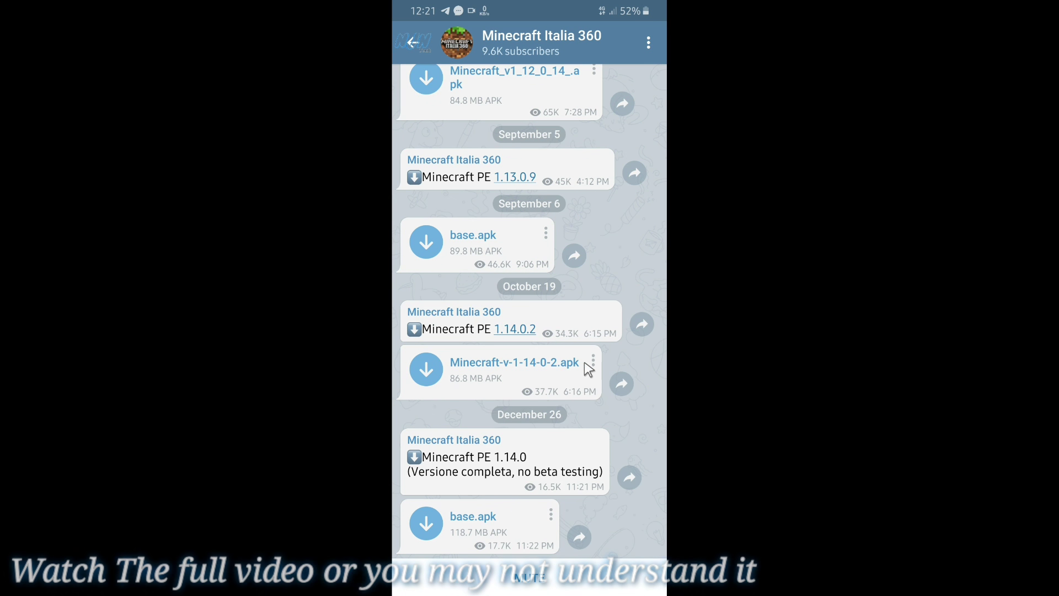
click(436, 367)
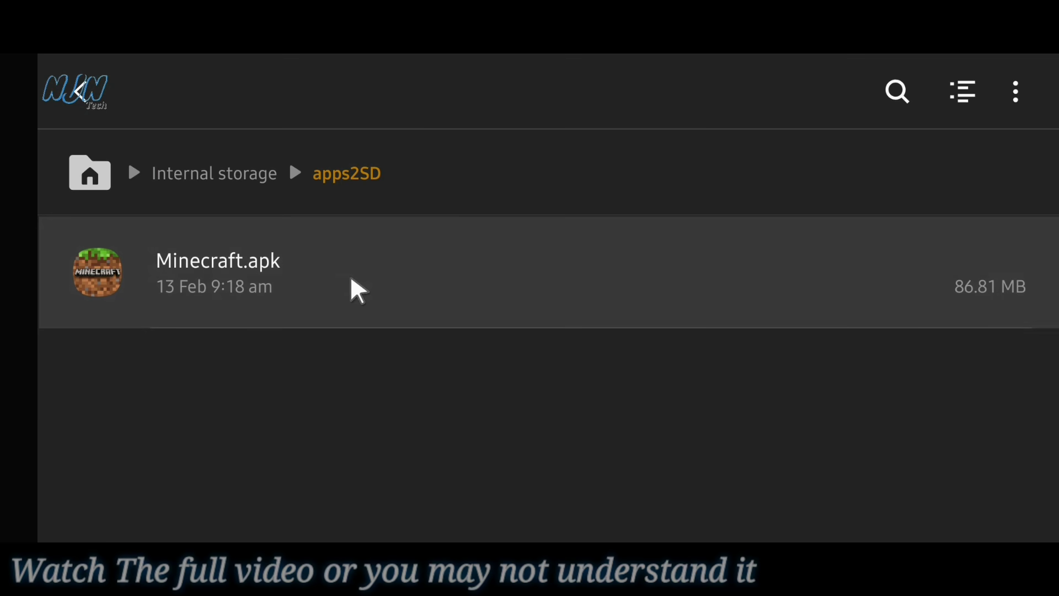
Install Minecraft.apk despite the Play Protect block, choosing Install Anyway, then finish with Done
click(350, 286)
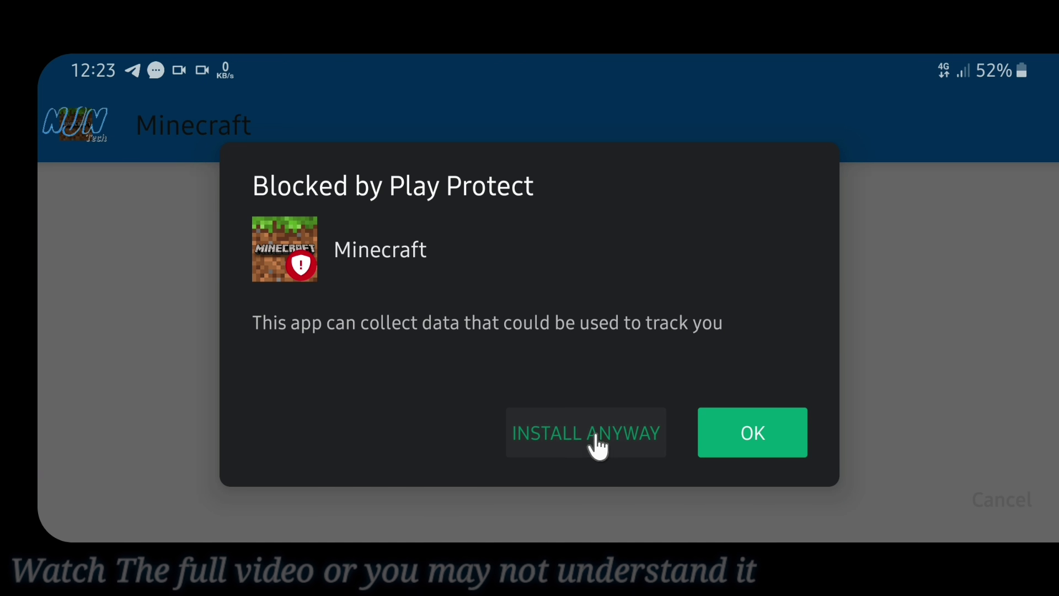
click(578, 433)
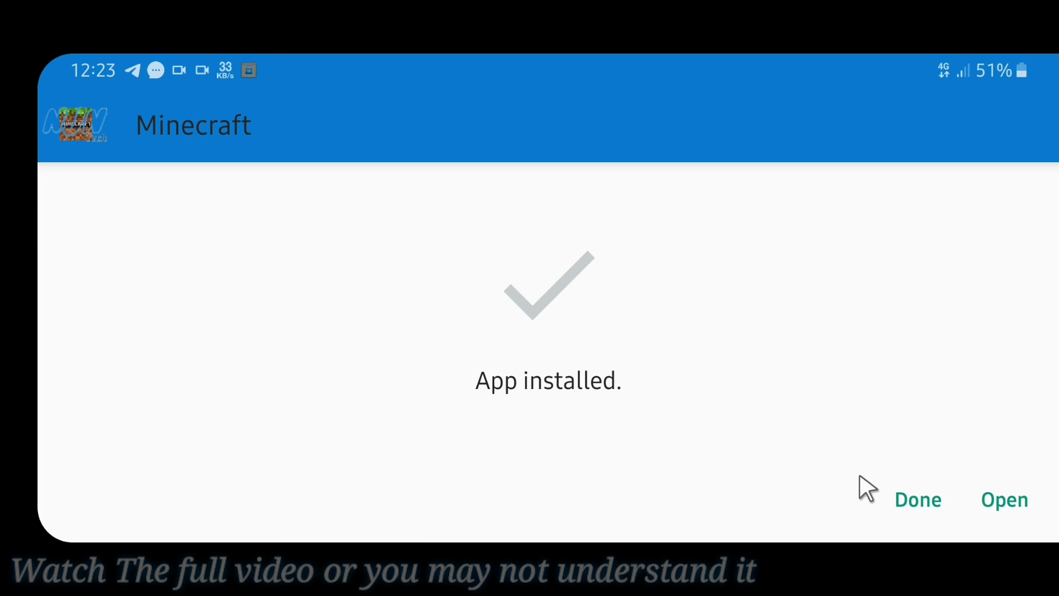
click(918, 521)
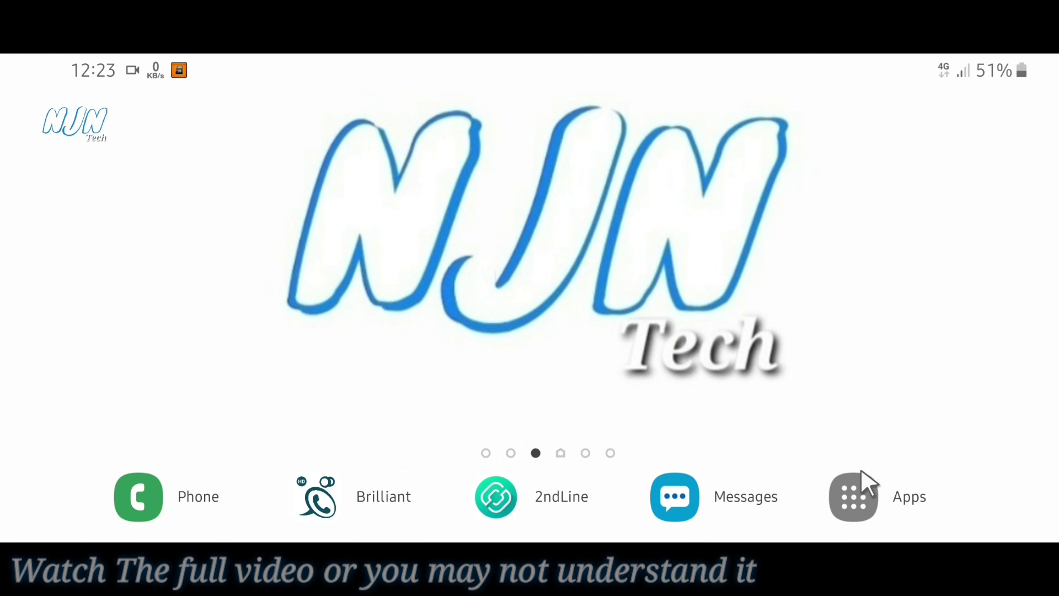
Launch Minecraft, sign in with the Microsoft account, and continue past the v1.14.0.2 changelog
click(861, 471)
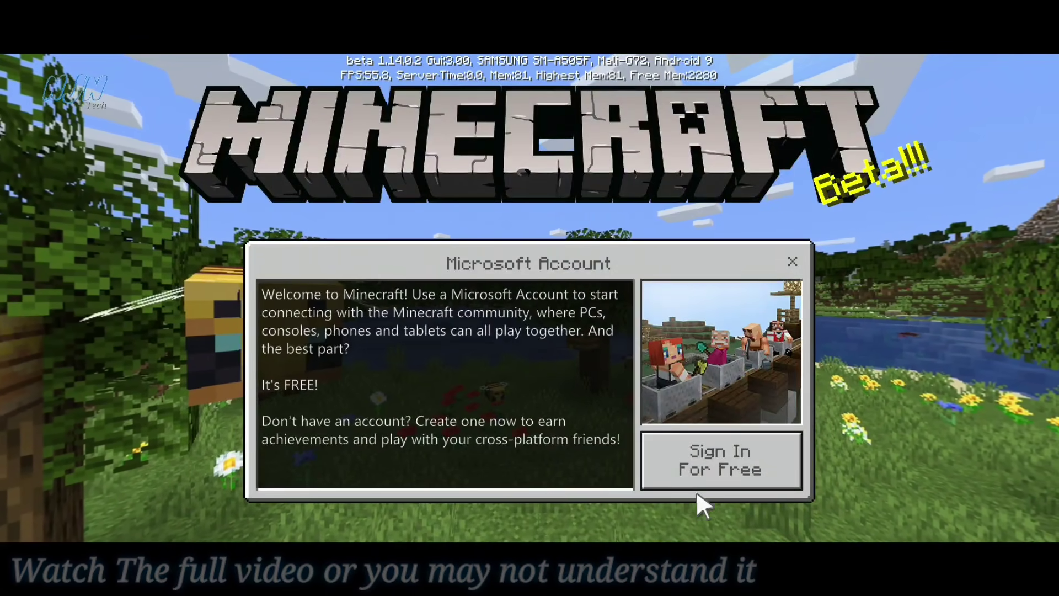
click(703, 450)
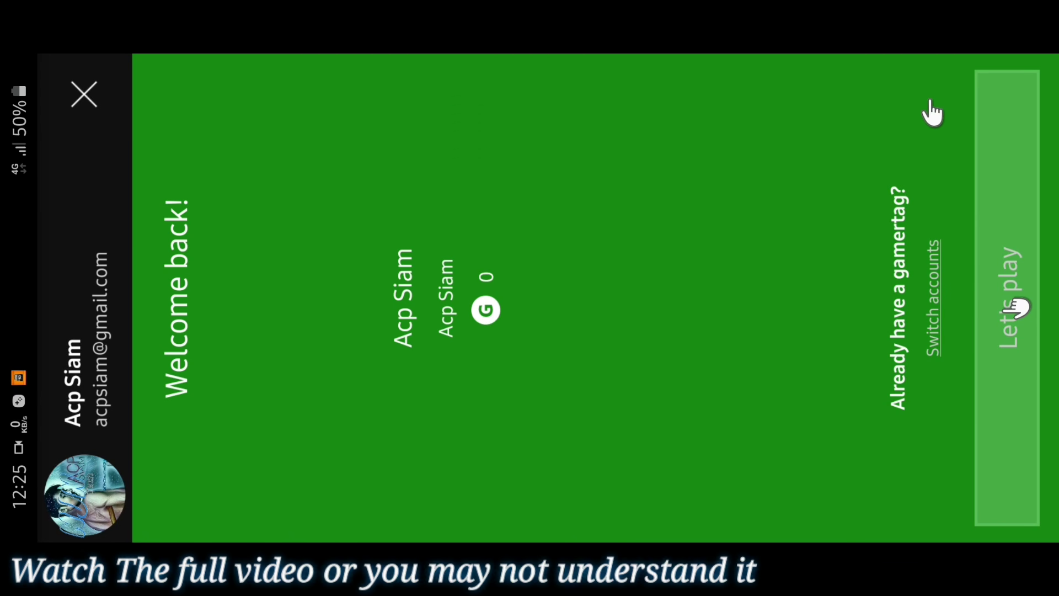
click(1016, 308)
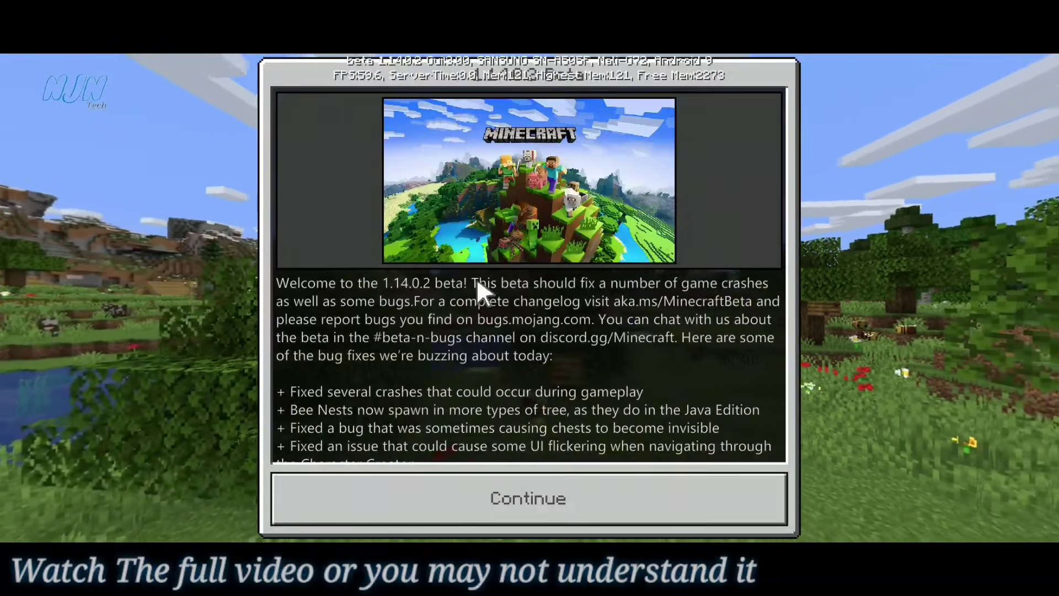
click(546, 503)
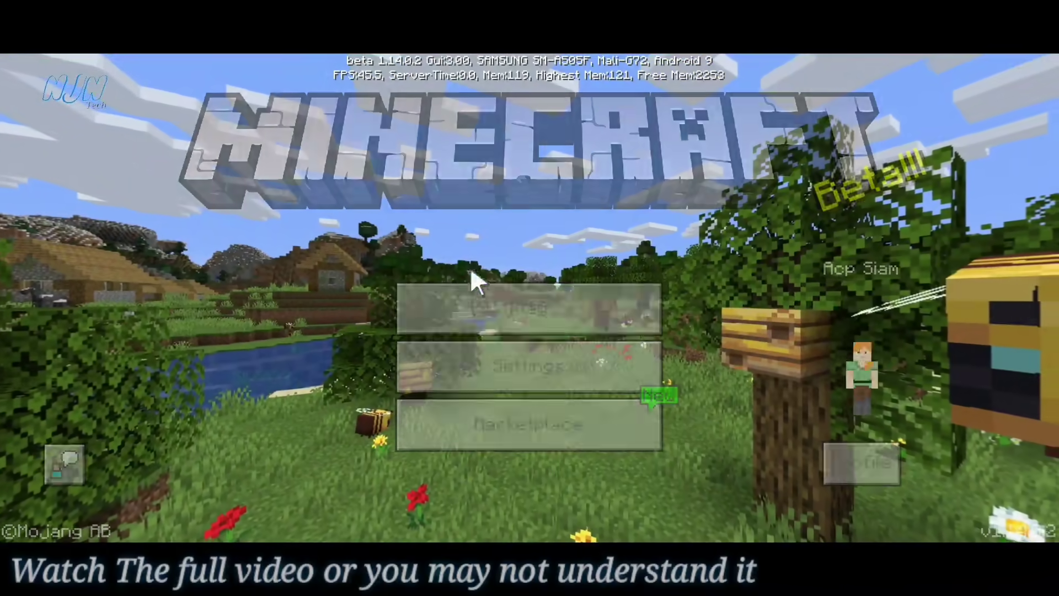
Set Minecraft's File Storage Location to External and allow file access
click(467, 296)
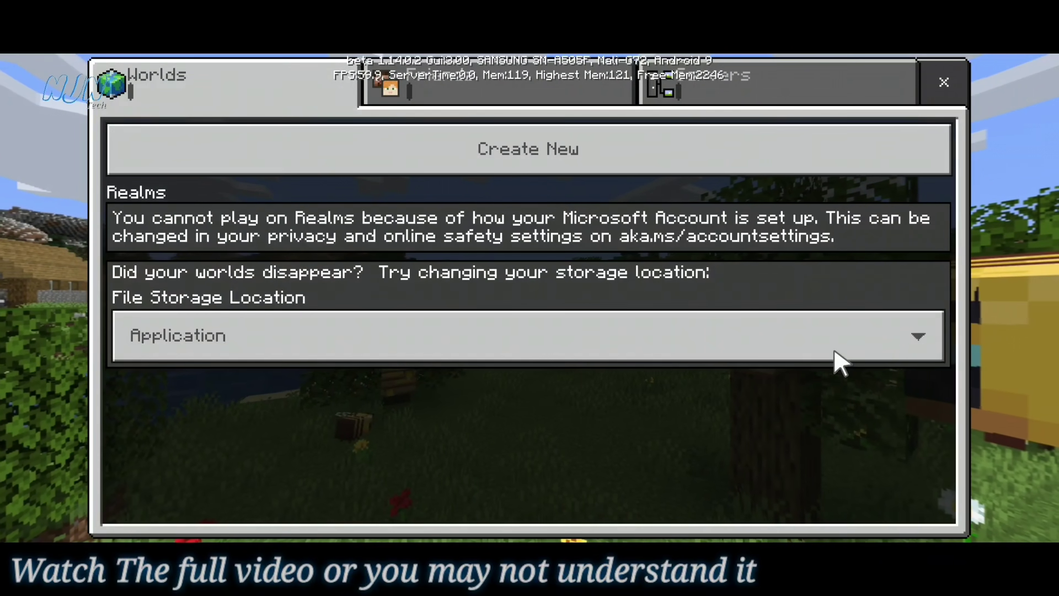
click(835, 353)
click(174, 281)
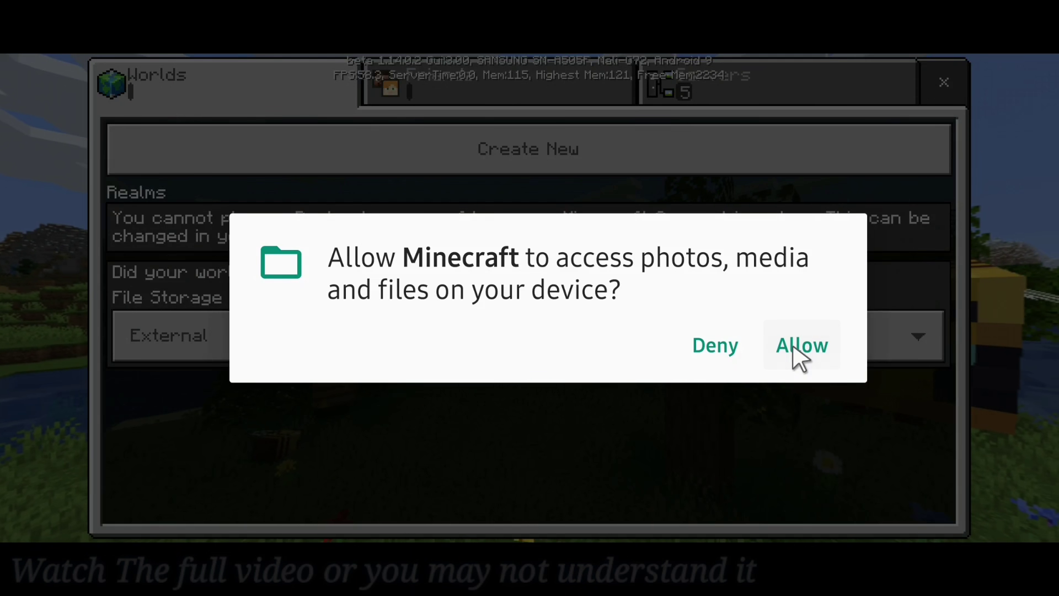
click(793, 348)
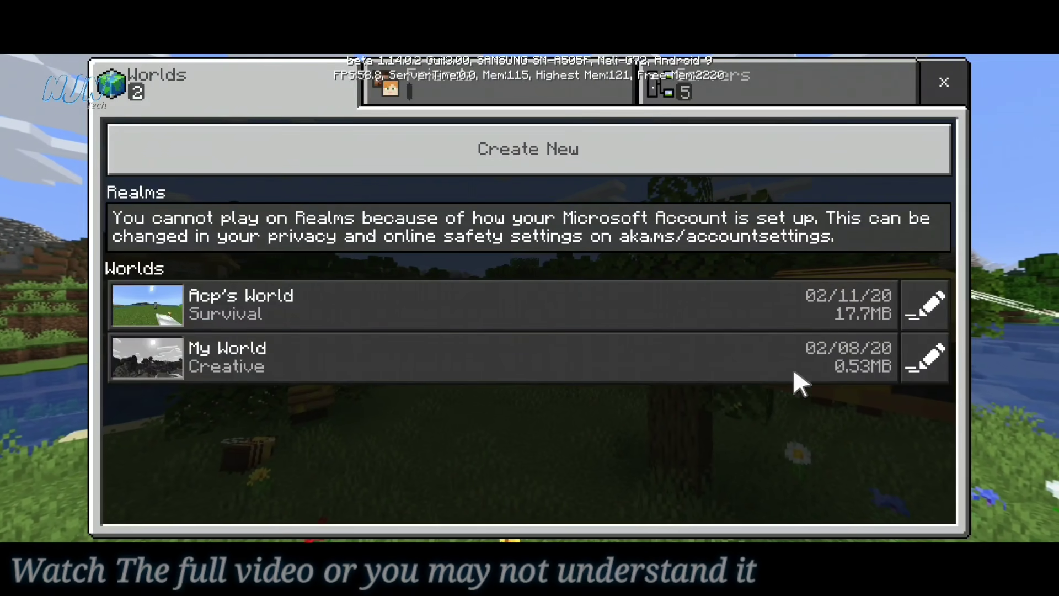
Look through the Servers and Friends tabs and the Add Server form, then load the Survival world
click(667, 62)
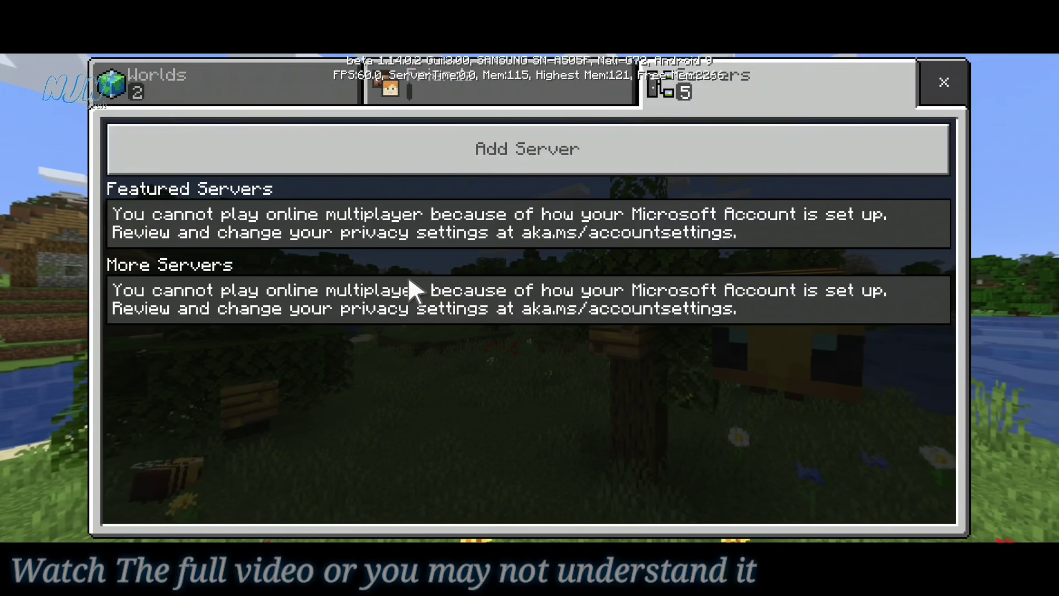
click(493, 81)
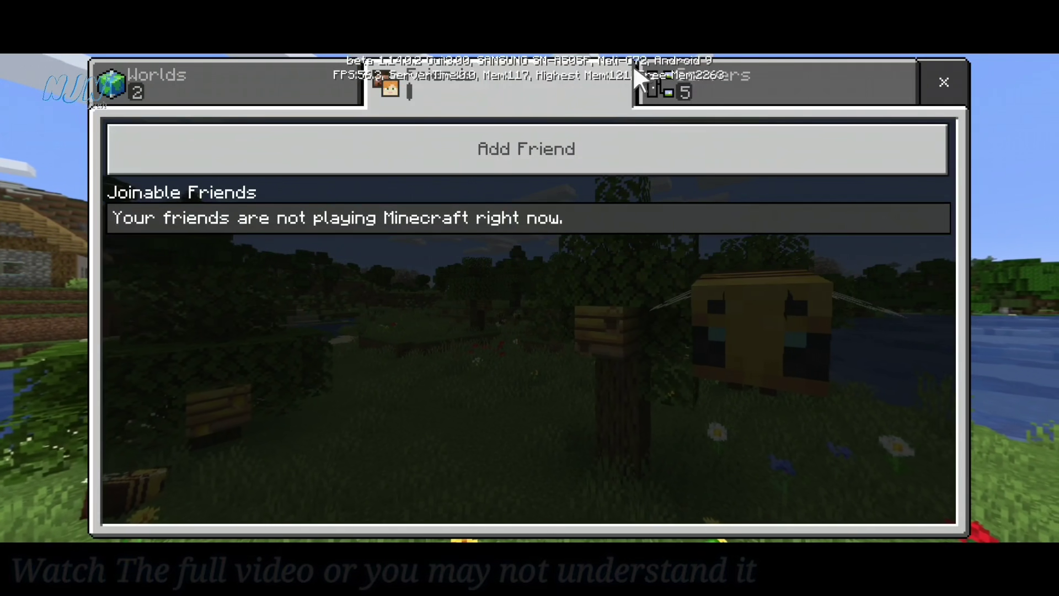
click(697, 80)
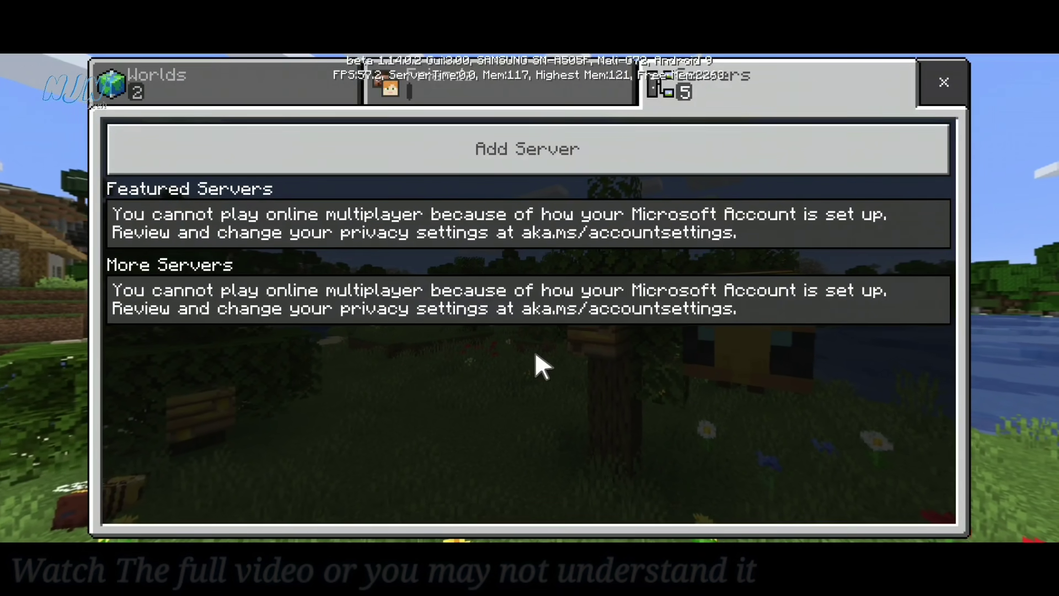
click(518, 179)
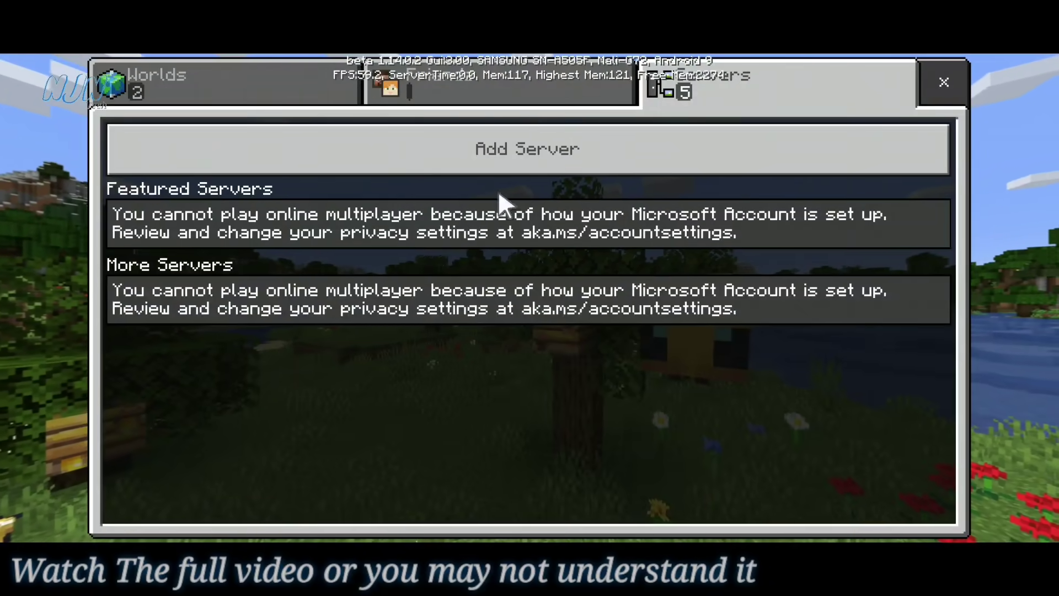
click(279, 72)
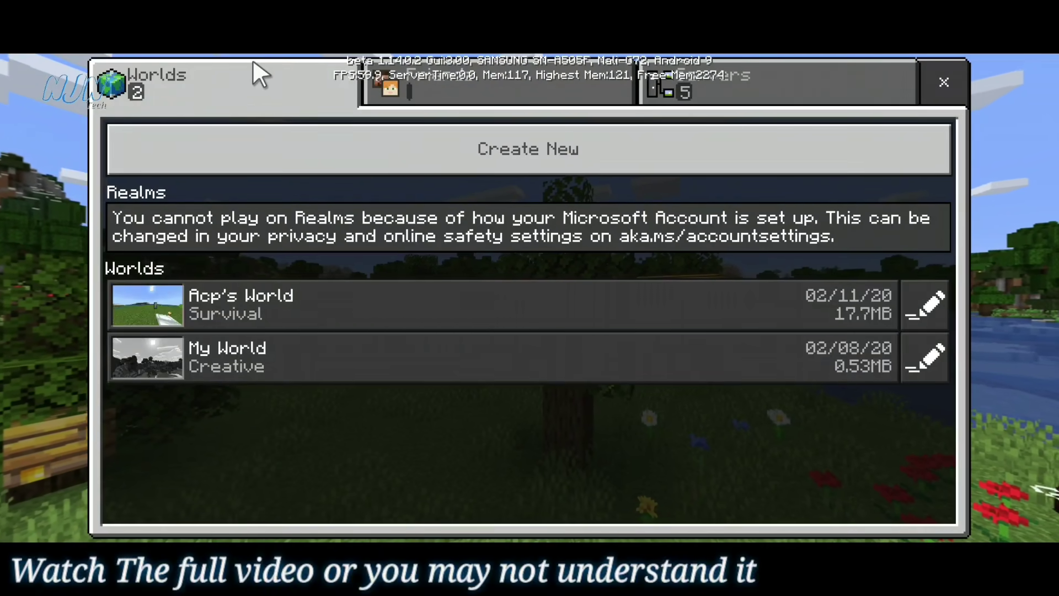
click(806, 306)
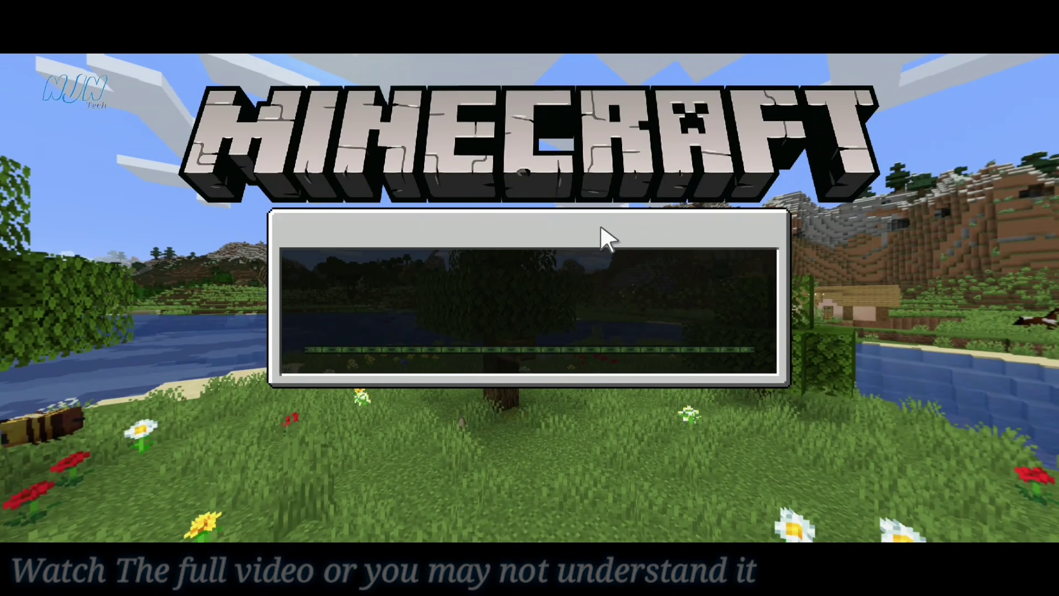